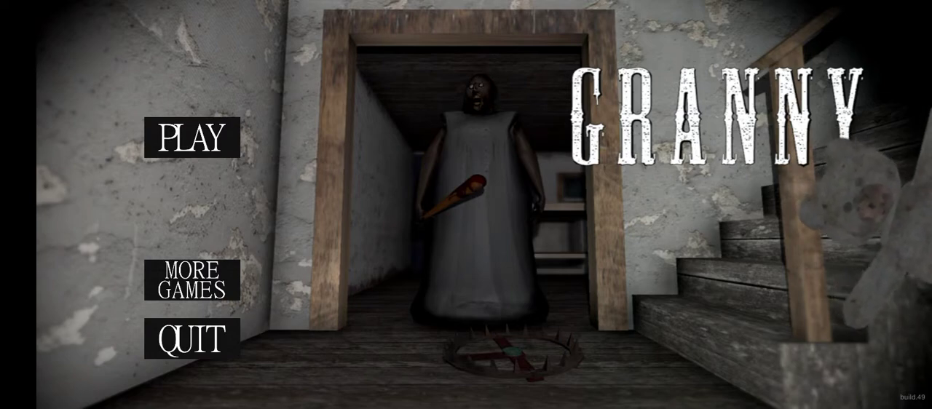
pyautogui.click(191, 137)
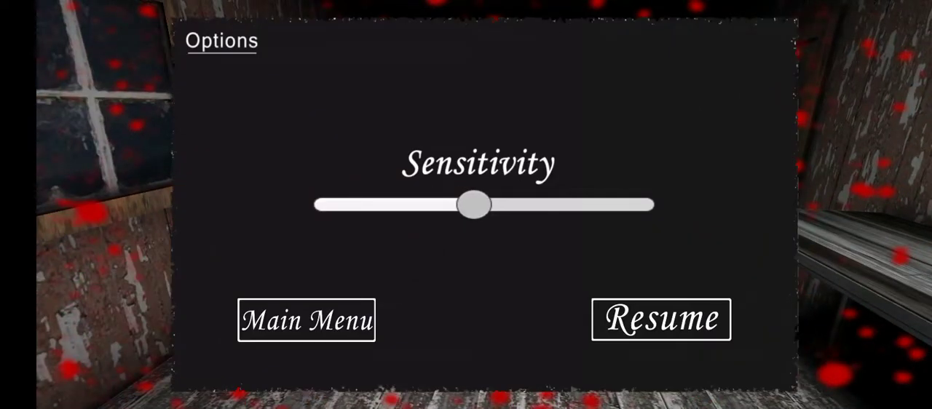
pyautogui.click(661, 319)
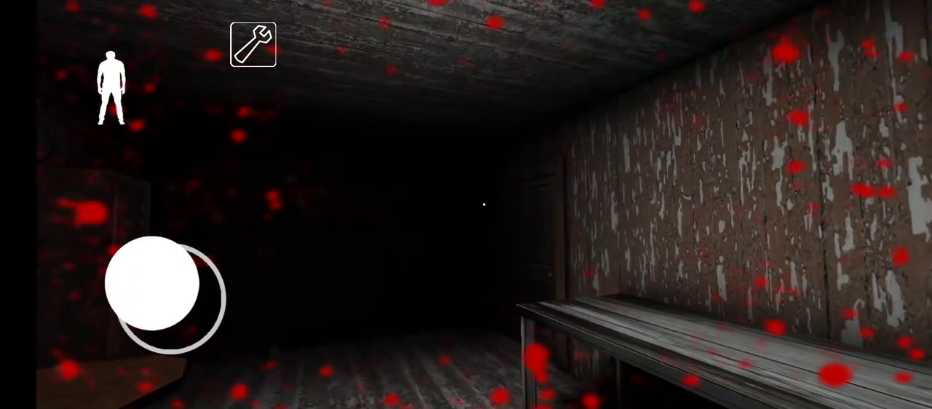
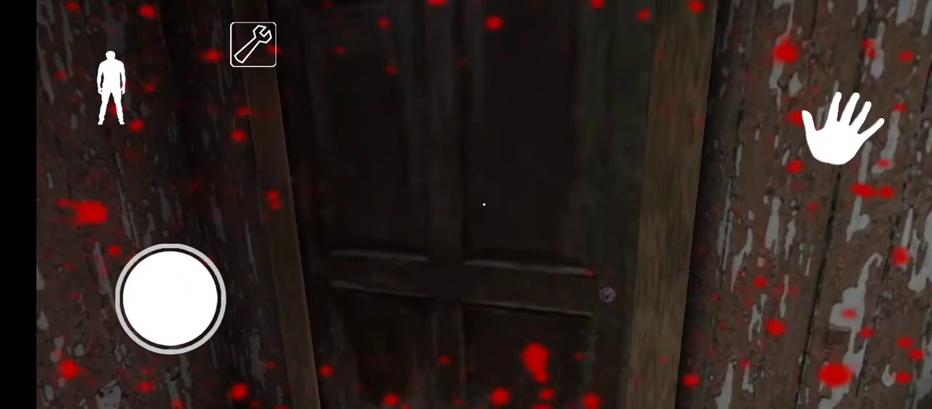
pyautogui.click(841, 131)
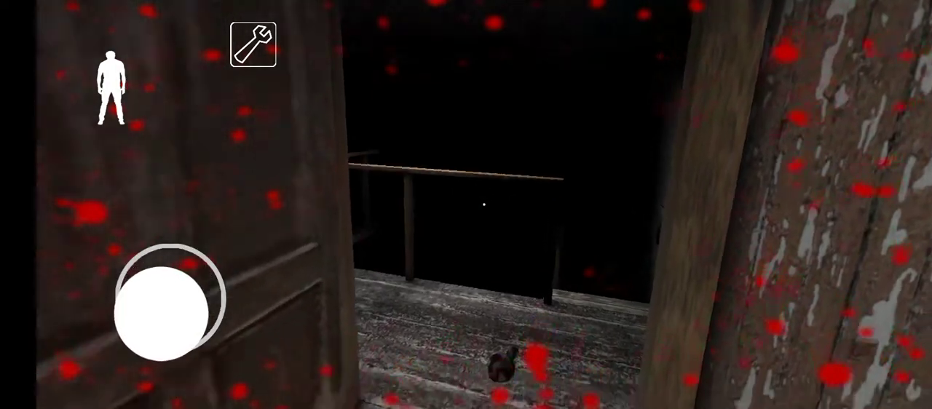
pyautogui.moveTo(170, 298)
pyautogui.mouseDown()
pyautogui.moveTo(192, 269)
pyautogui.moveTo(170, 299)
pyautogui.mouseUp()
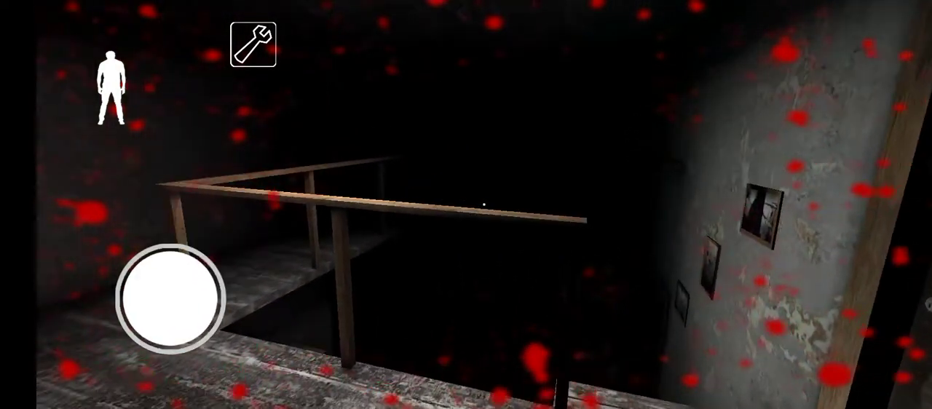
pyautogui.moveTo(582, 204); pyautogui.dragTo(582, 327)
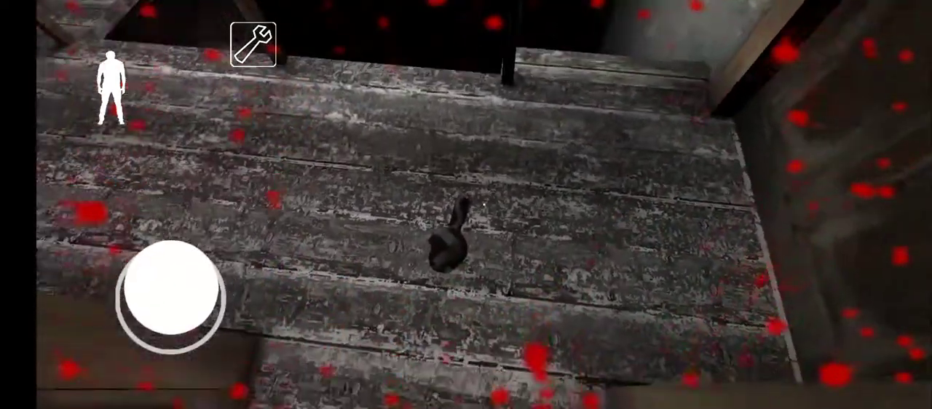
pyautogui.moveTo(582, 204); pyautogui.dragTo(437, 204)
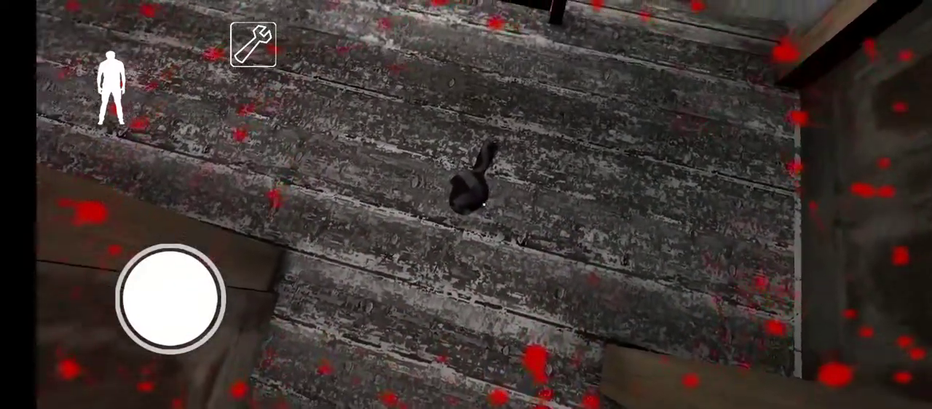
pyautogui.moveTo(583, 218); pyautogui.dragTo(509, 204)
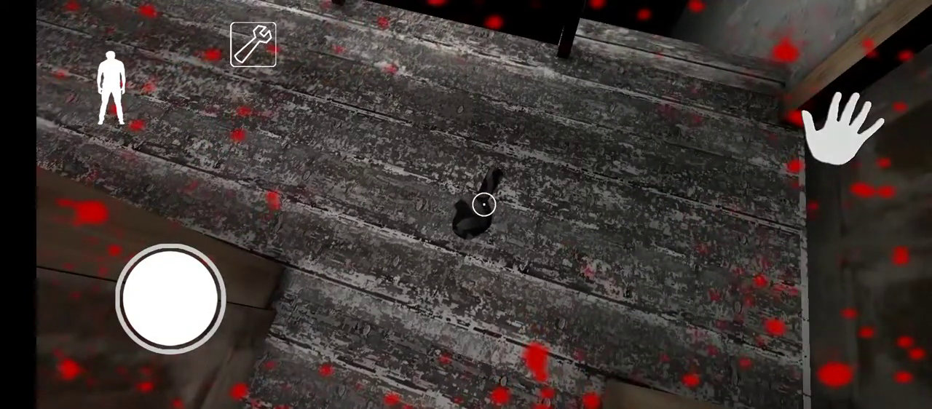
pyautogui.moveTo(583, 292); pyautogui.dragTo(509, 146)
pyautogui.moveTo(582, 219); pyautogui.dragTo(655, 218)
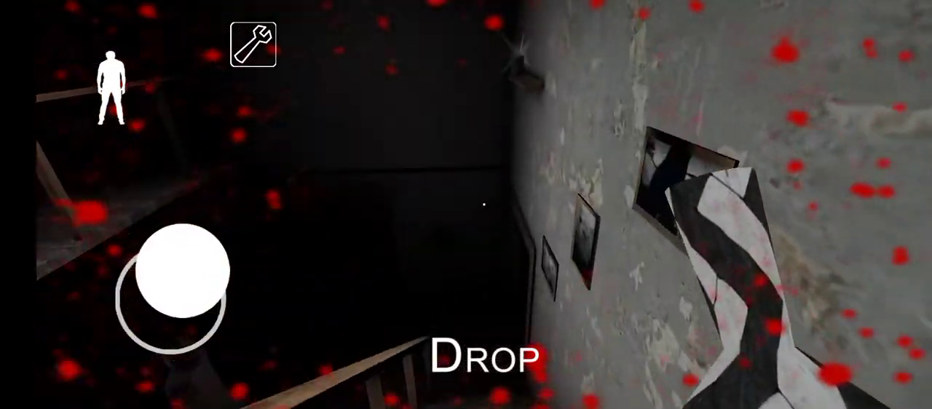
pyautogui.moveTo(583, 219); pyautogui.dragTo(474, 146)
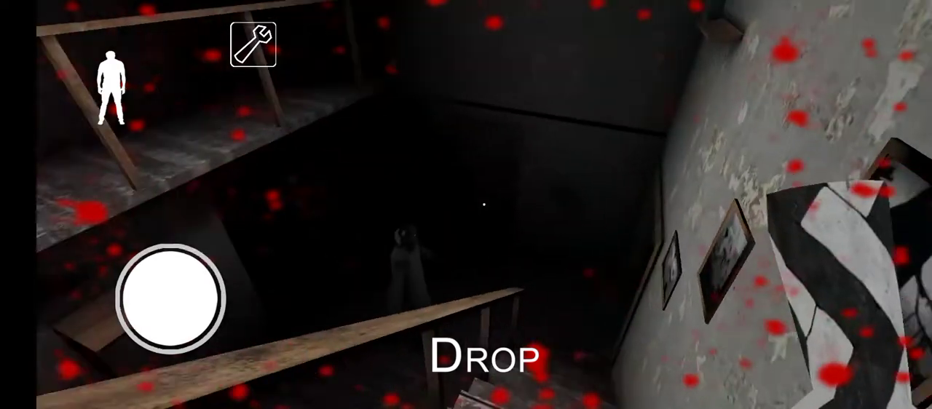
pyautogui.moveTo(583, 218); pyautogui.dragTo(473, 255)
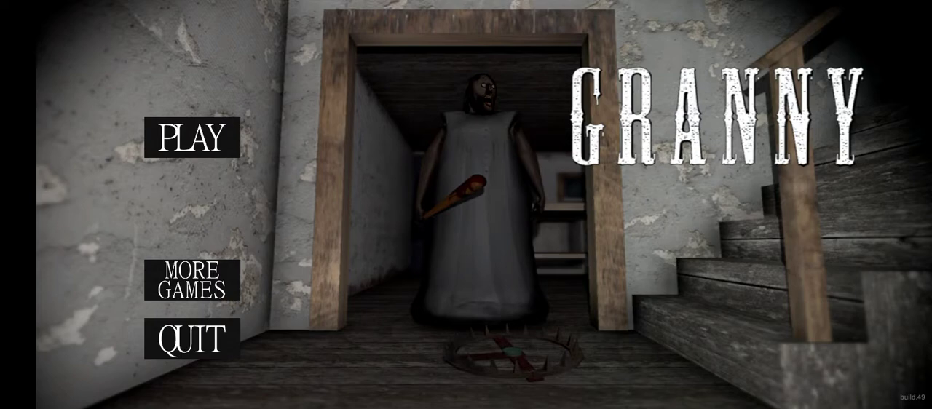
pyautogui.click(192, 136)
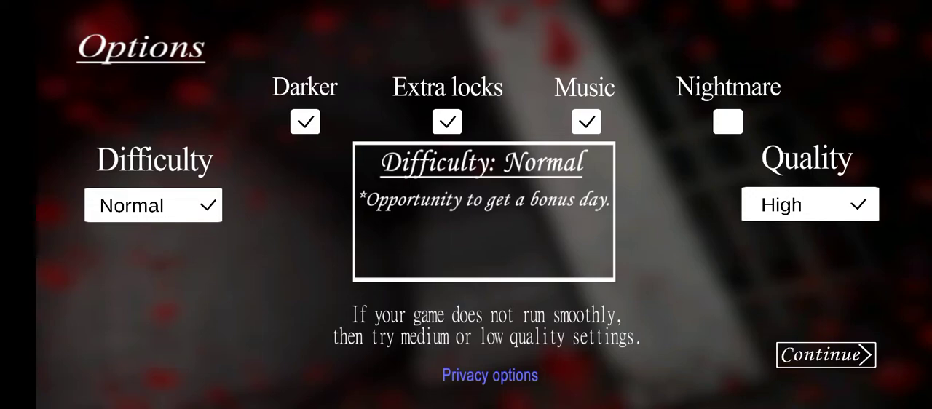
pyautogui.click(153, 205)
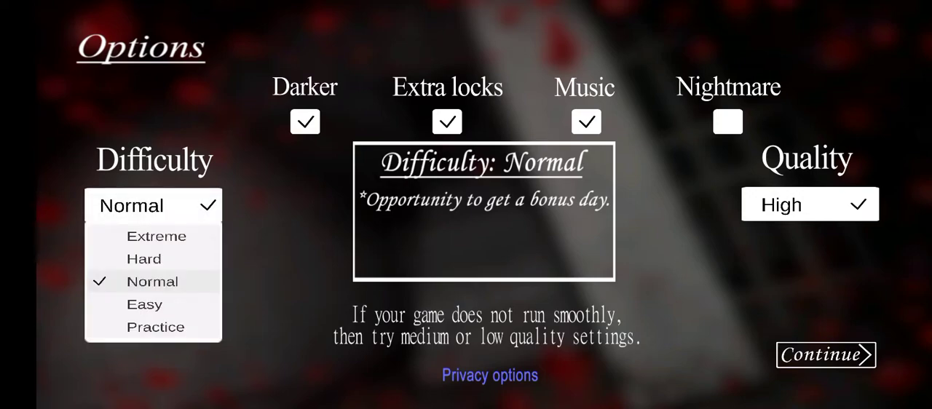
pyautogui.click(145, 304)
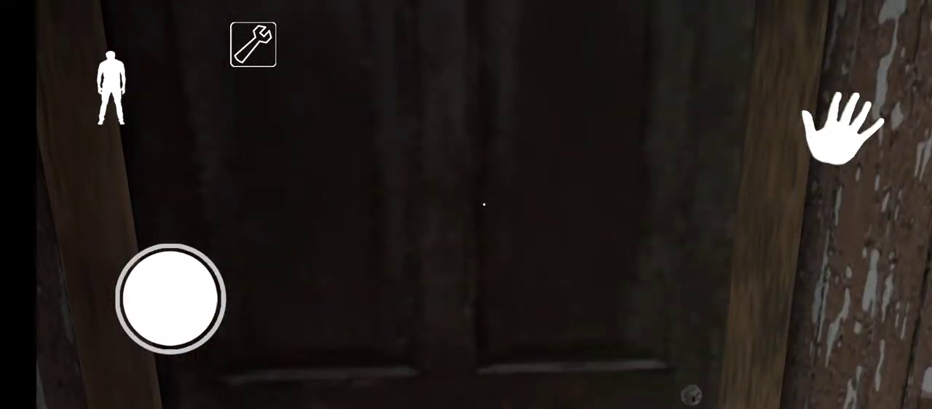
pyautogui.click(841, 130)
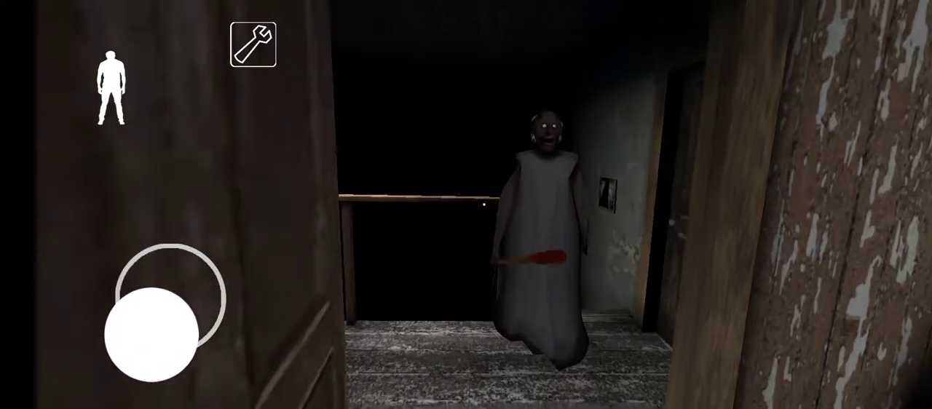
pyautogui.moveTo(169, 297)
pyautogui.mouseDown()
pyautogui.moveTo(227, 295)
pyautogui.moveTo(232, 306)
pyautogui.mouseUp()
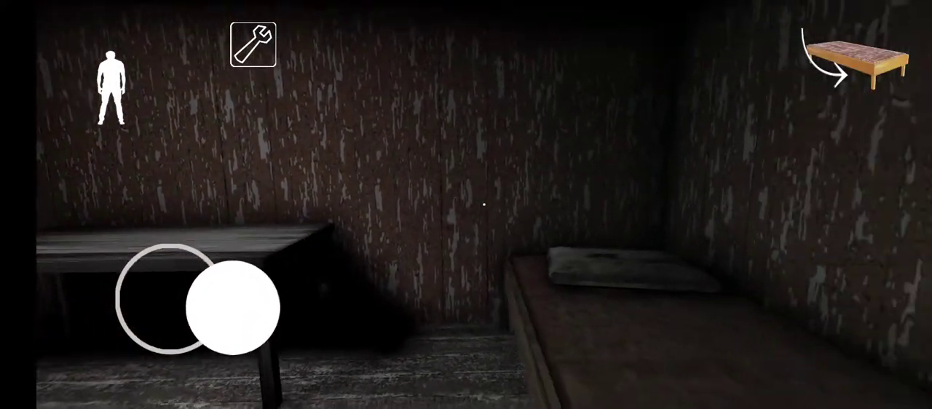